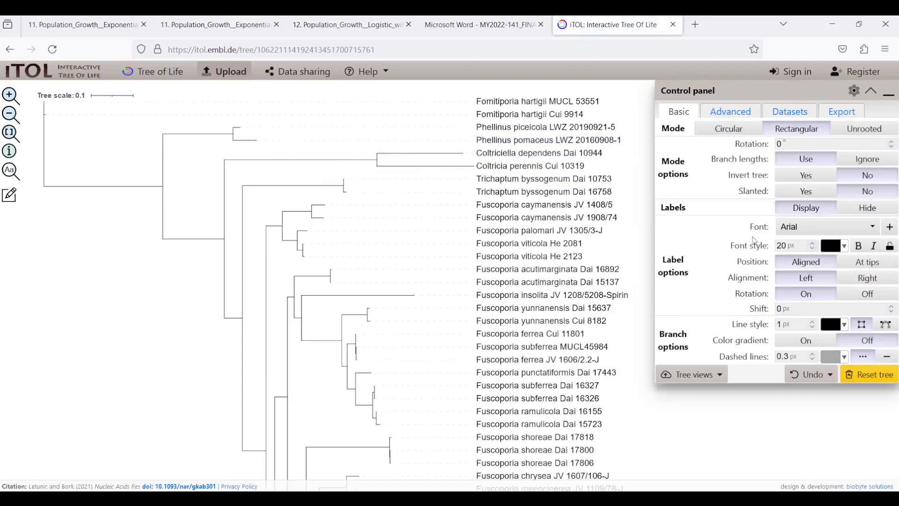
# - Format the tree's leaf labels in italic Times New Roman and position them at the branch tips
pyautogui.click(817, 227)
pyautogui.click(811, 199)
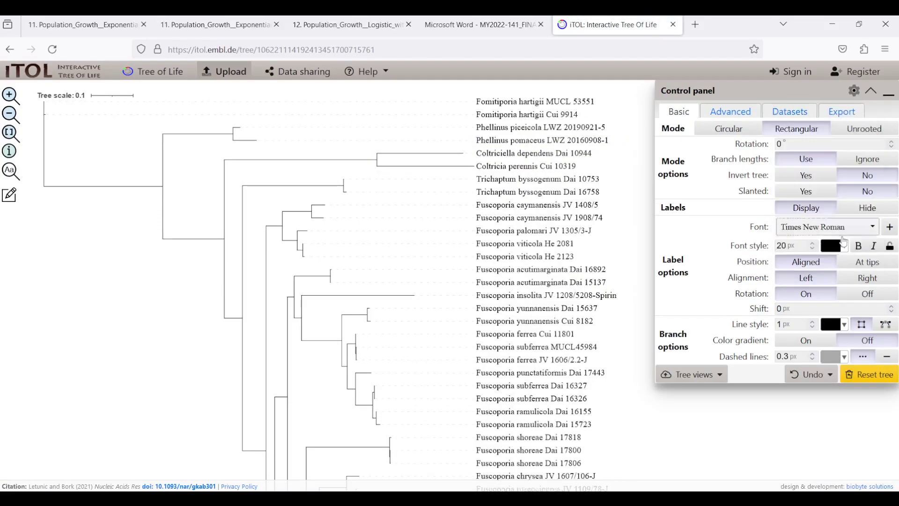
pyautogui.click(874, 246)
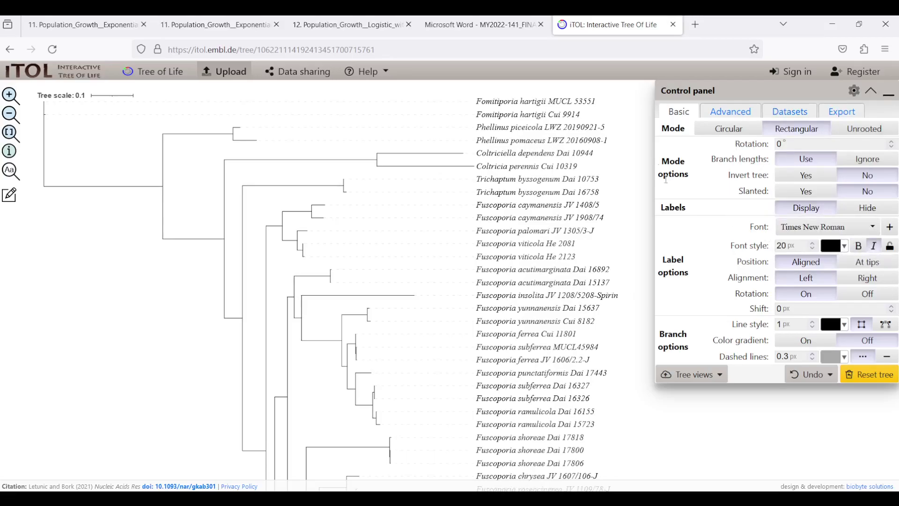
pyautogui.click(868, 261)
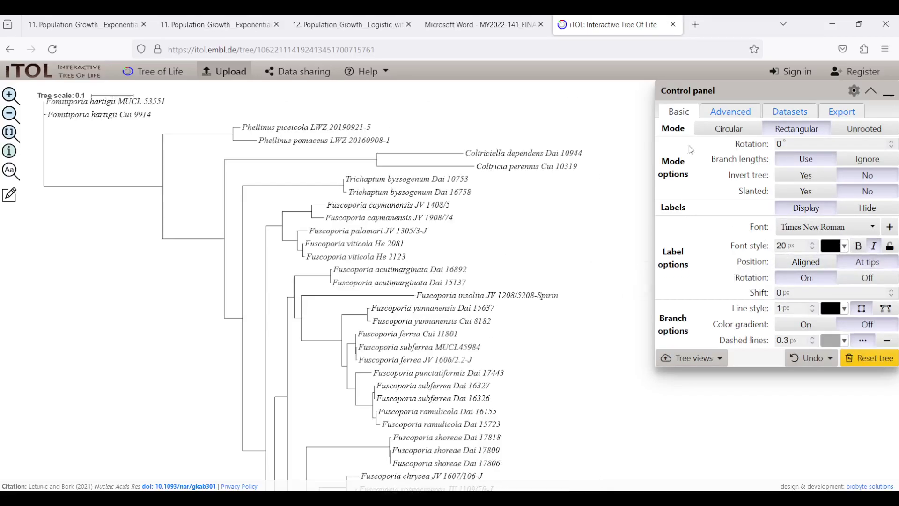
# - Display the bootstrap values as text on the branches, positioned at 90% of the branch length
pyautogui.click(726, 110)
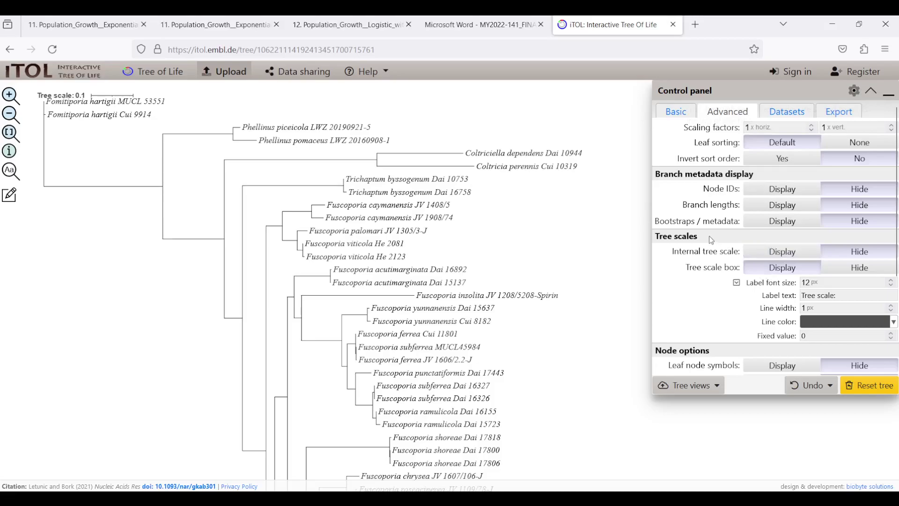
pyautogui.click(781, 221)
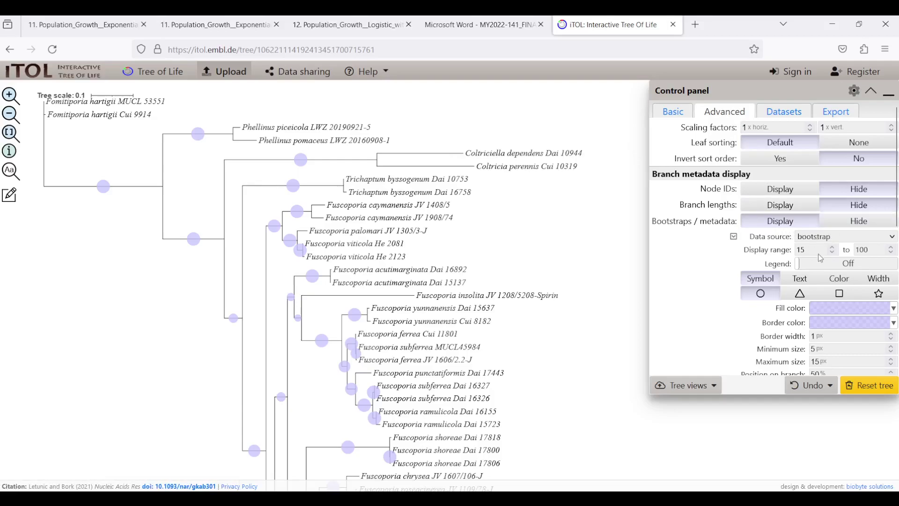
pyautogui.click(802, 286)
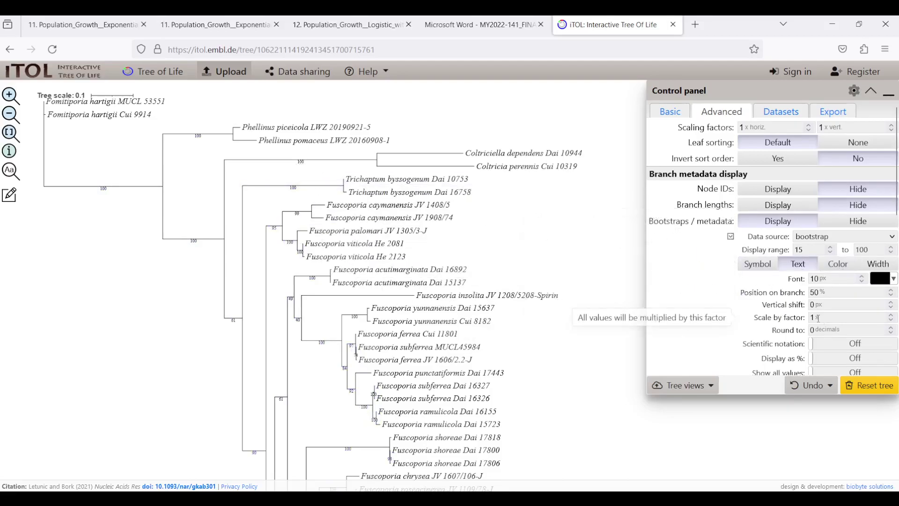
pyautogui.click(891, 292)
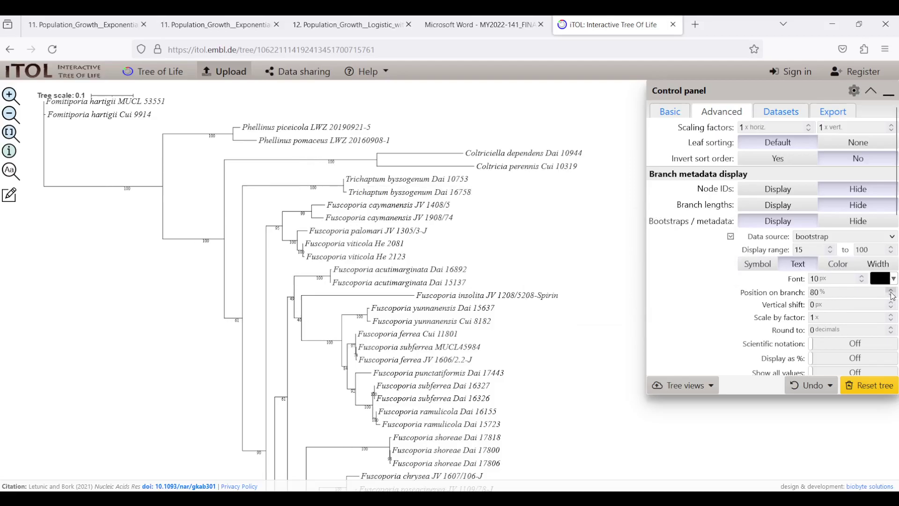
pyautogui.click(892, 296)
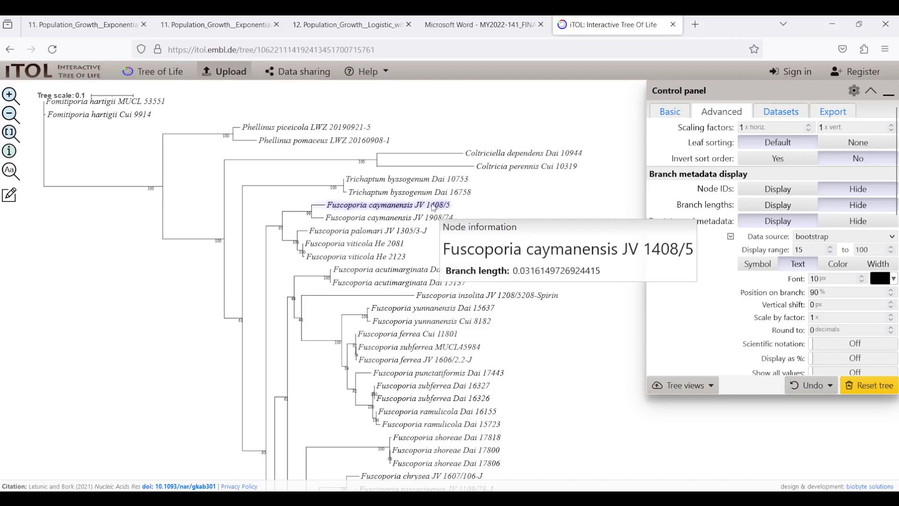
pyautogui.moveTo(383, 170)
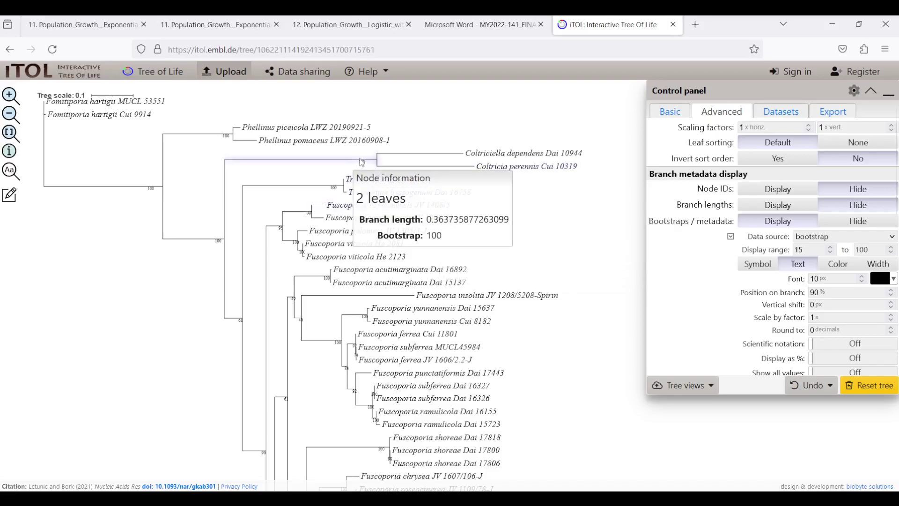
pyautogui.moveTo(394, 132)
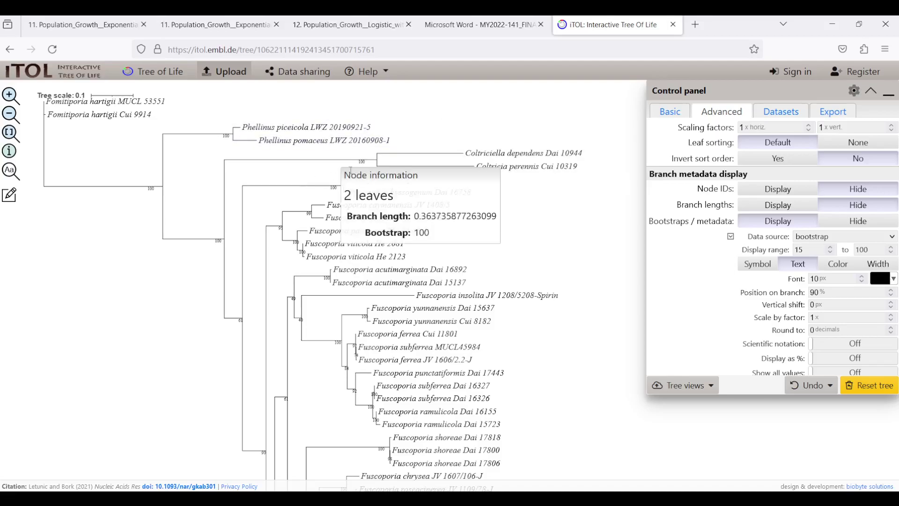
pyautogui.moveTo(312, 164)
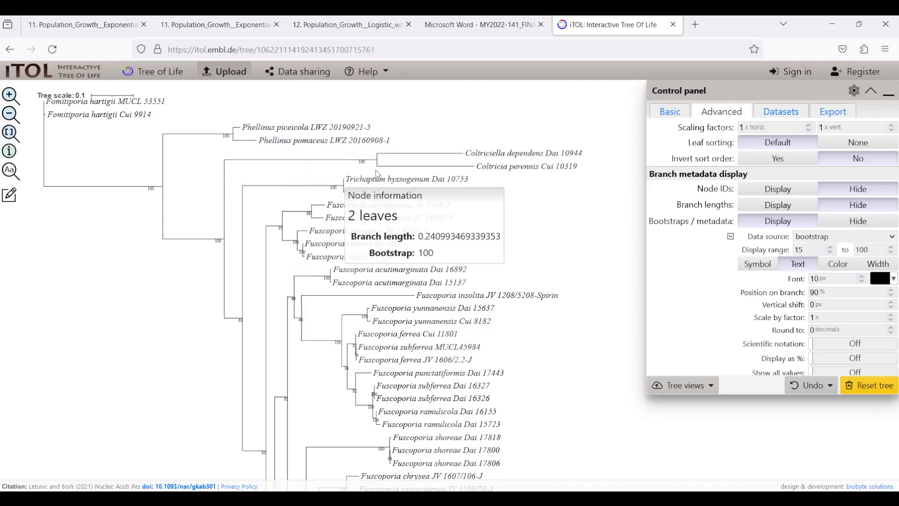
# - Open iTOL in a new browser tab and upload the second tree file for comparison
pyautogui.click(695, 24)
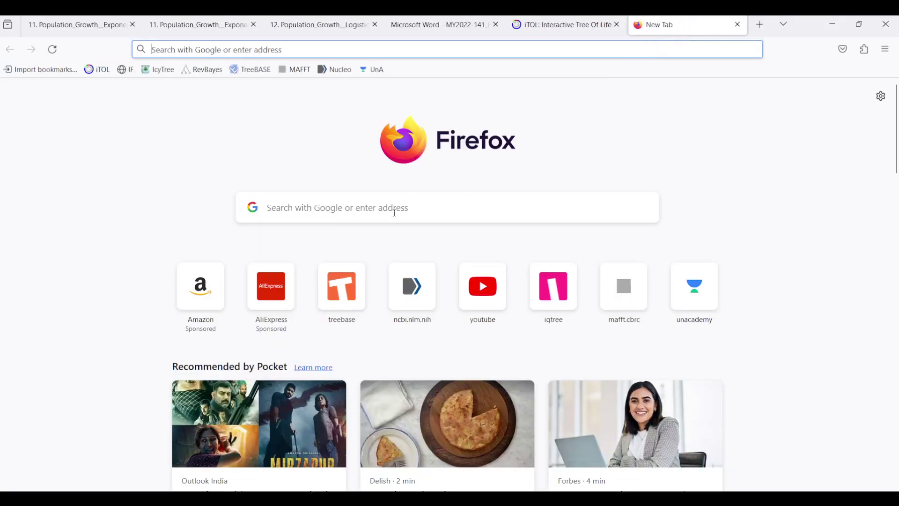
pyautogui.click(94, 70)
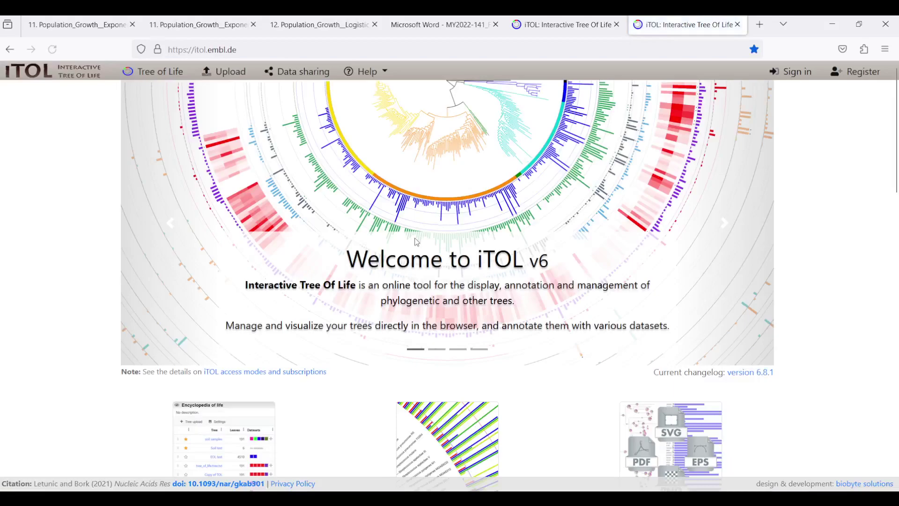
pyautogui.scroll(-5, 429, 299)
pyautogui.click(429, 300)
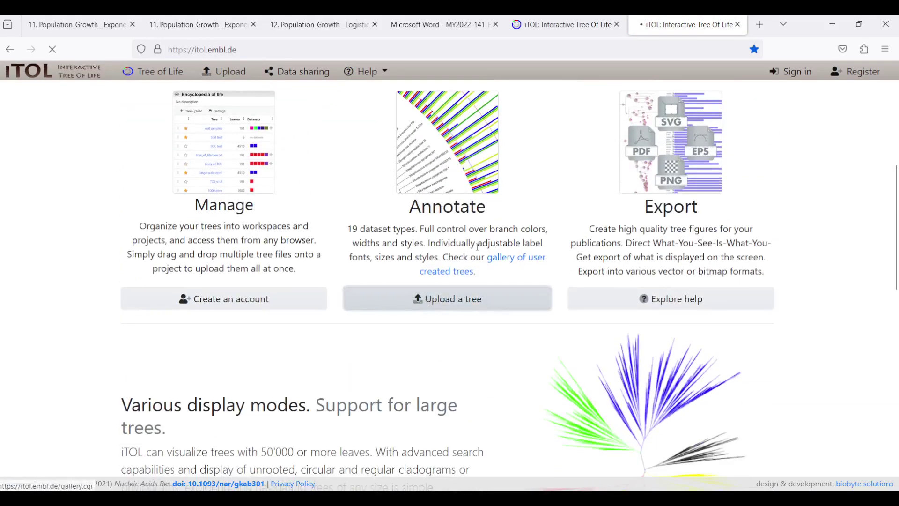
pyautogui.scroll(-3, 208, 355)
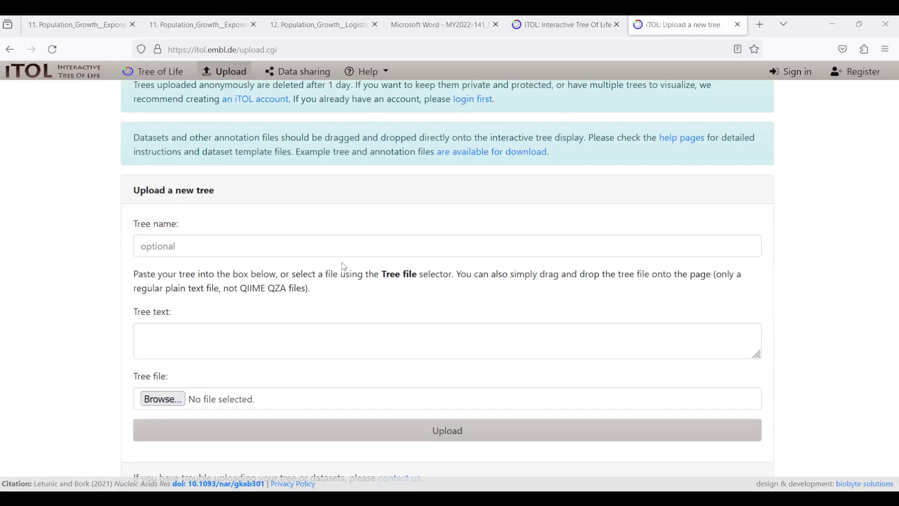
pyautogui.click(447, 430)
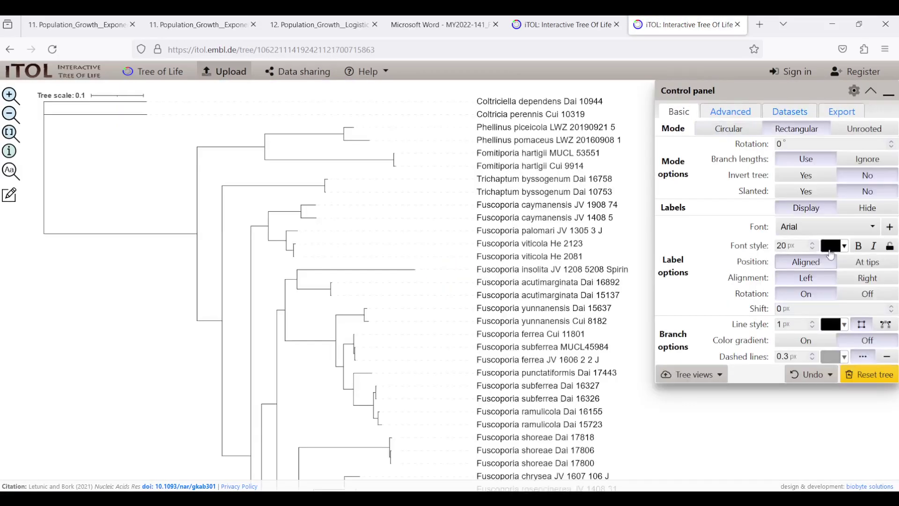
# - Set the second tree's leaf labels to italic Times New Roman, placed at the branch tips
pyautogui.click(820, 227)
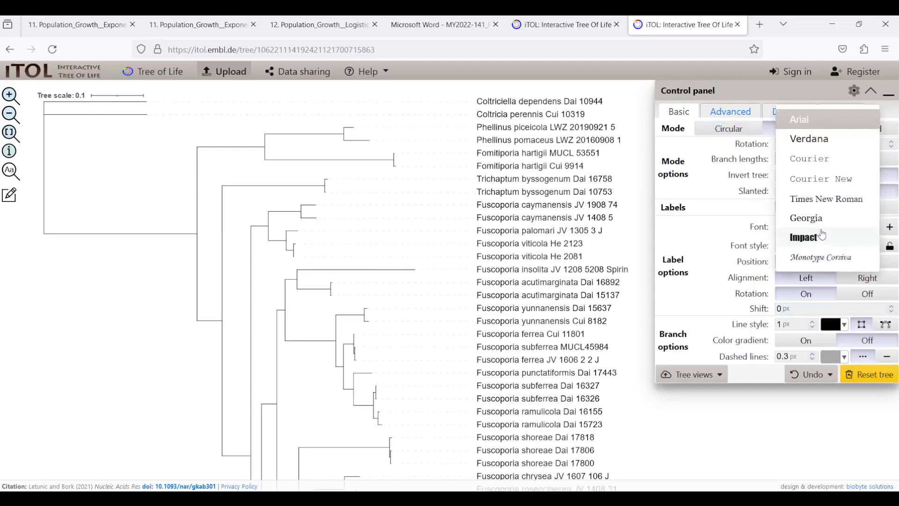
pyautogui.click(826, 199)
pyautogui.click(855, 263)
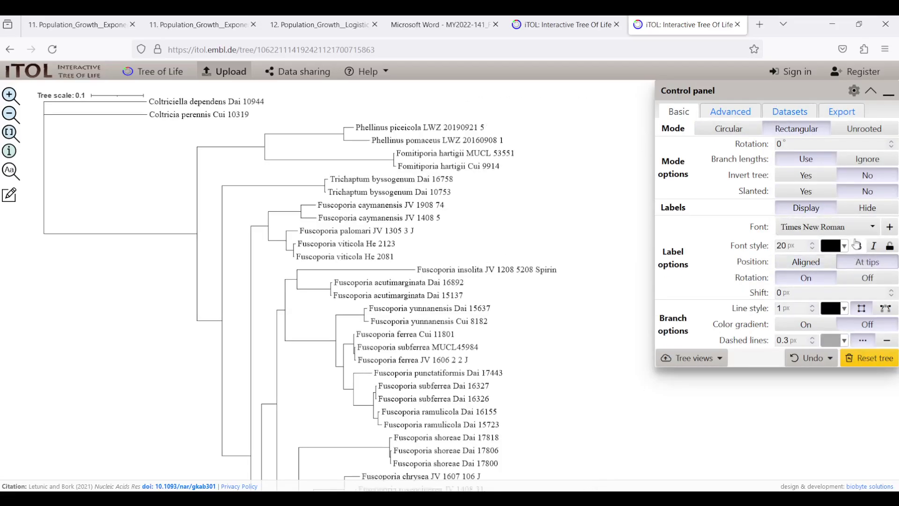
pyautogui.click(873, 245)
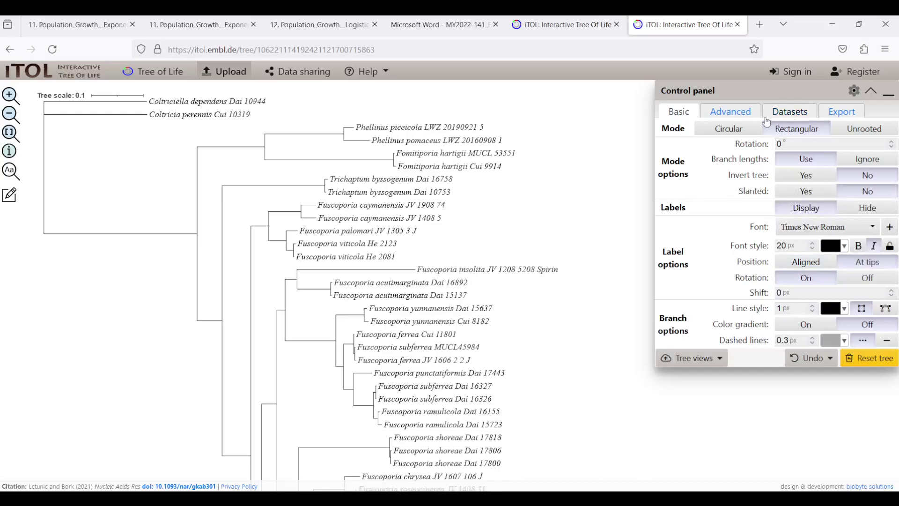
# - Show the second tree's prob metadata as text on the branches, positioned at 80% of the branch length
pyautogui.click(729, 111)
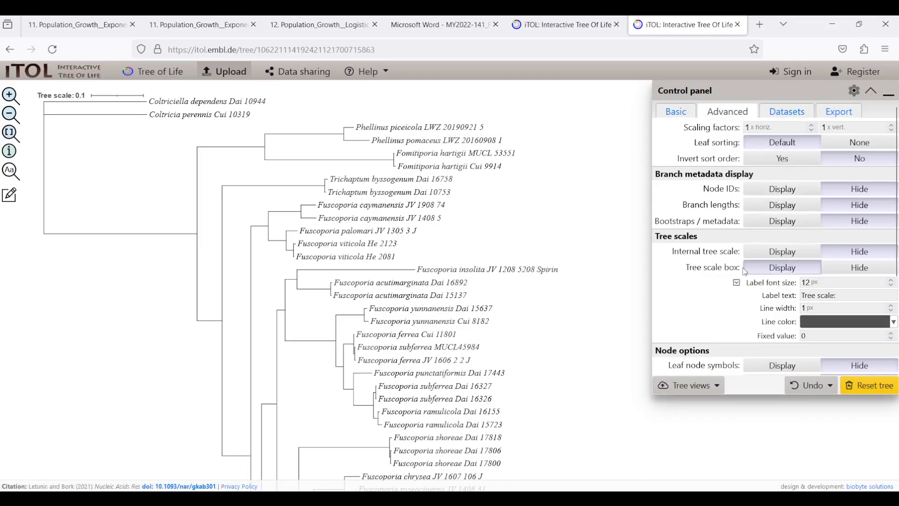
pyautogui.click(781, 221)
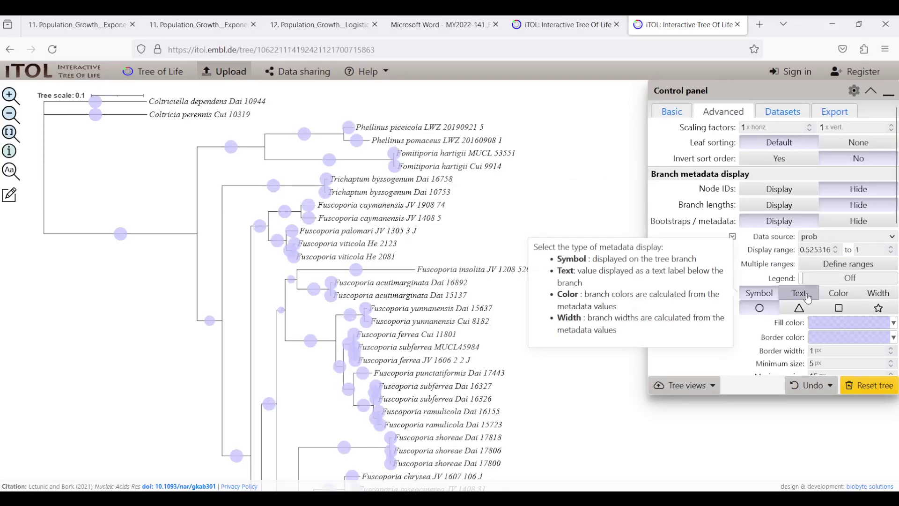
pyautogui.click(799, 293)
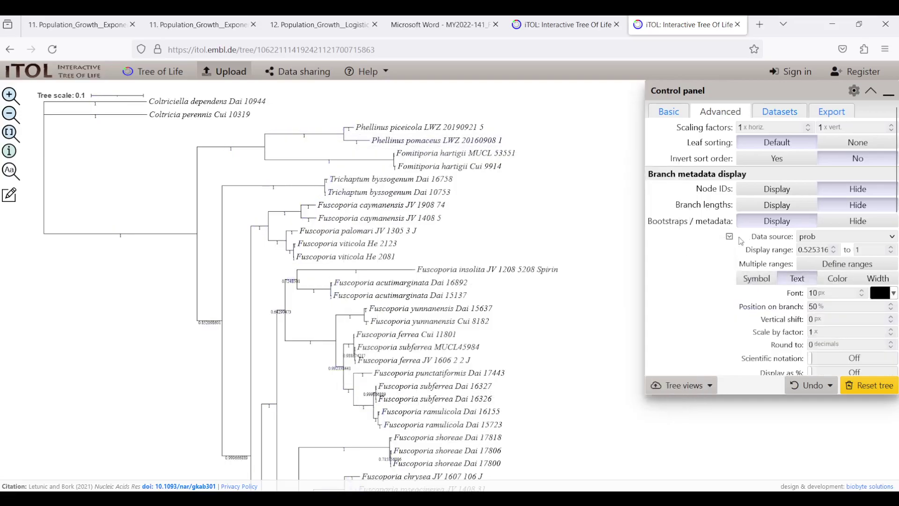
pyautogui.scroll(-2, 888, 228)
pyautogui.click(890, 227)
pyautogui.click(891, 228)
pyautogui.click(890, 227)
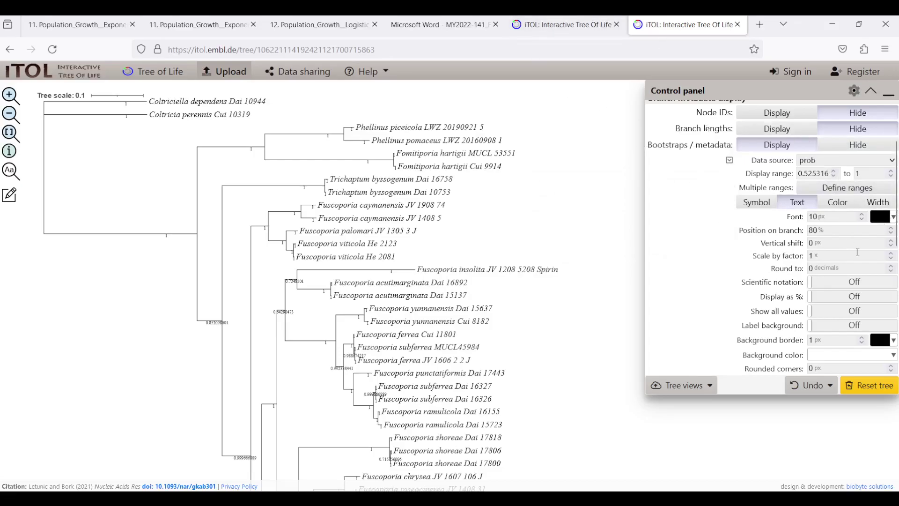
# - Return to the first tree with bootstrap values and re-root it on the Trichaptum byssogenum clade
pyautogui.moveTo(328, 142)
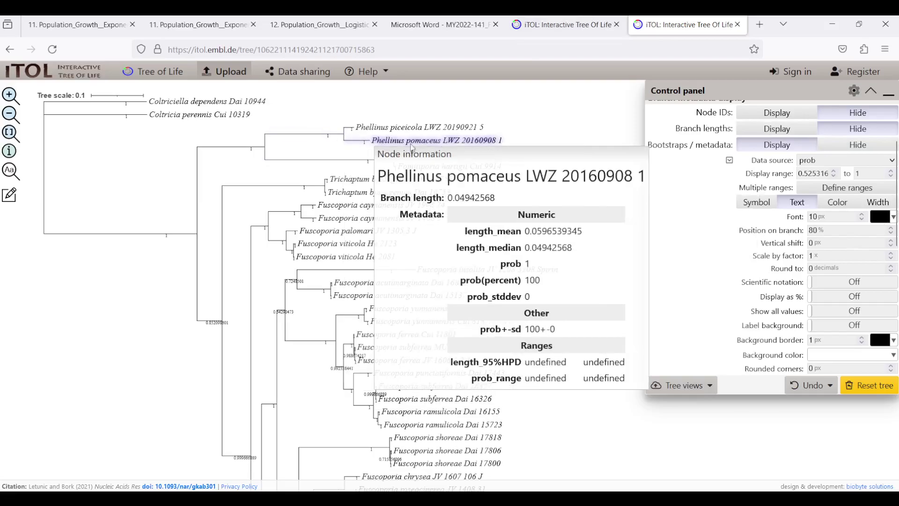
pyautogui.click(563, 26)
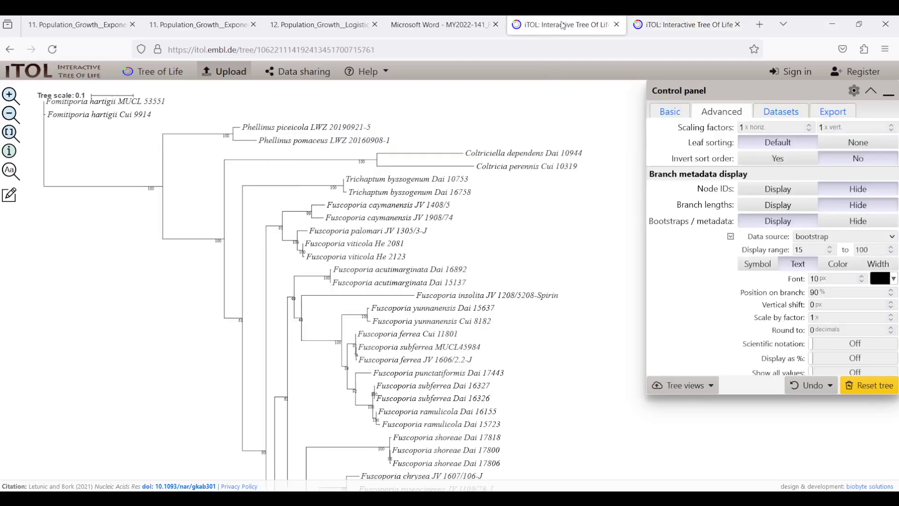
pyautogui.moveTo(416, 154)
pyautogui.moveTo(356, 162)
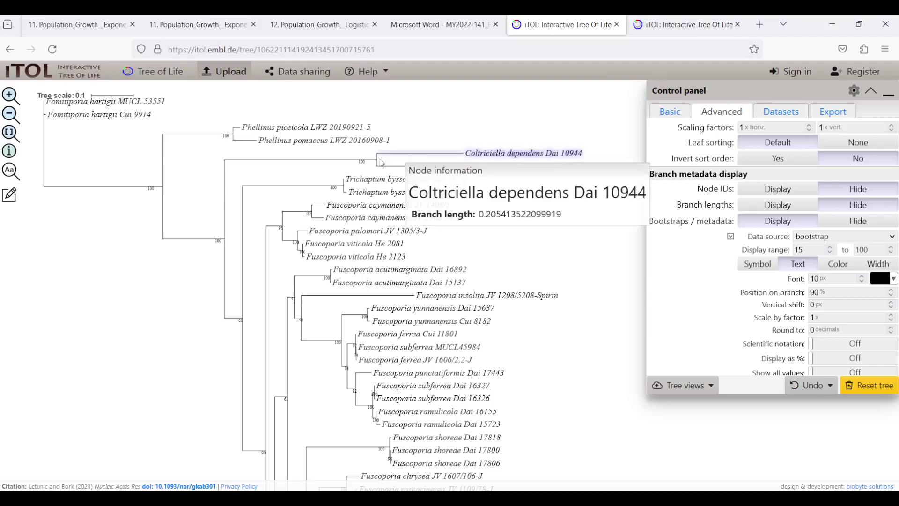
pyautogui.click(326, 187)
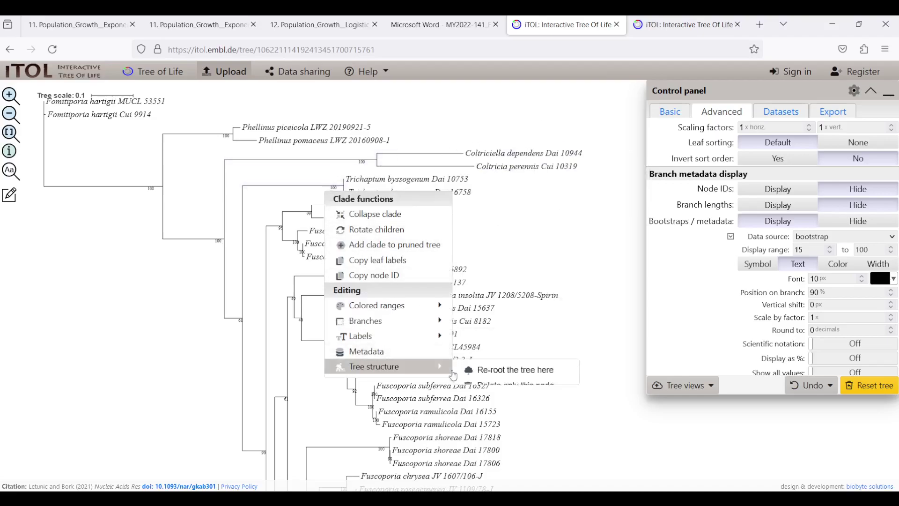
pyautogui.moveTo(444, 370)
pyautogui.click(482, 371)
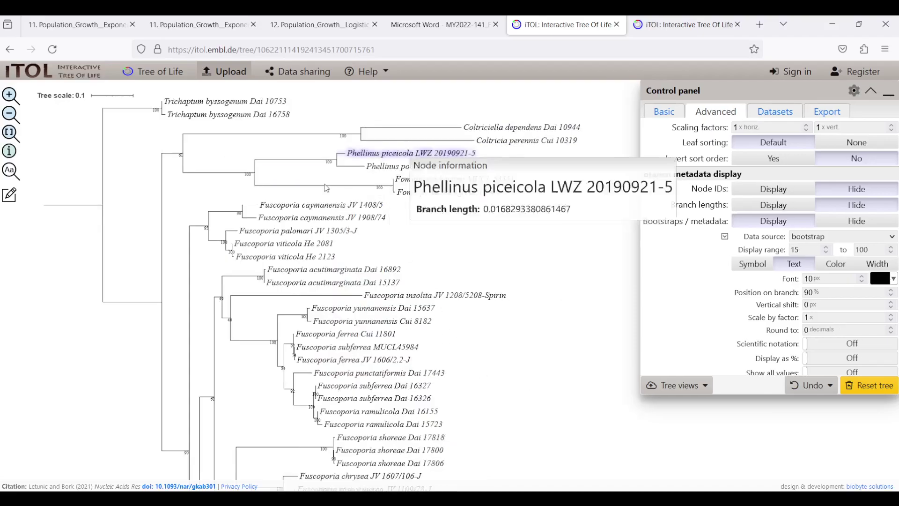
# - Switch to the second tree with prob values and re-root it on its Trichaptum byssogenum clade
pyautogui.click(694, 20)
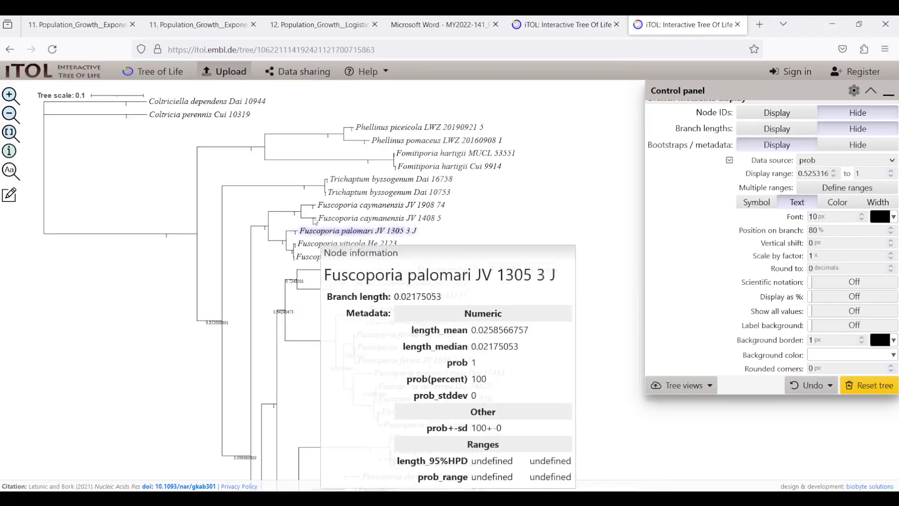
pyautogui.click(327, 187)
pyautogui.moveTo(411, 341)
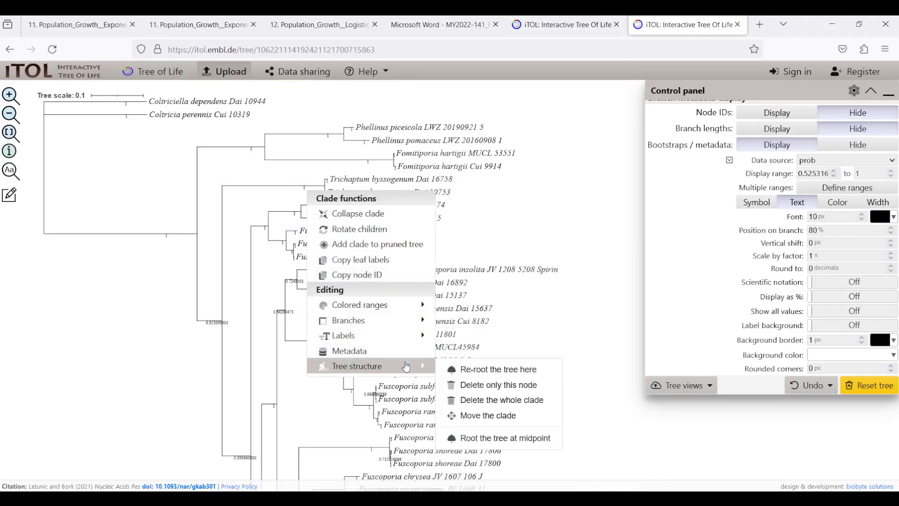
pyautogui.click(449, 368)
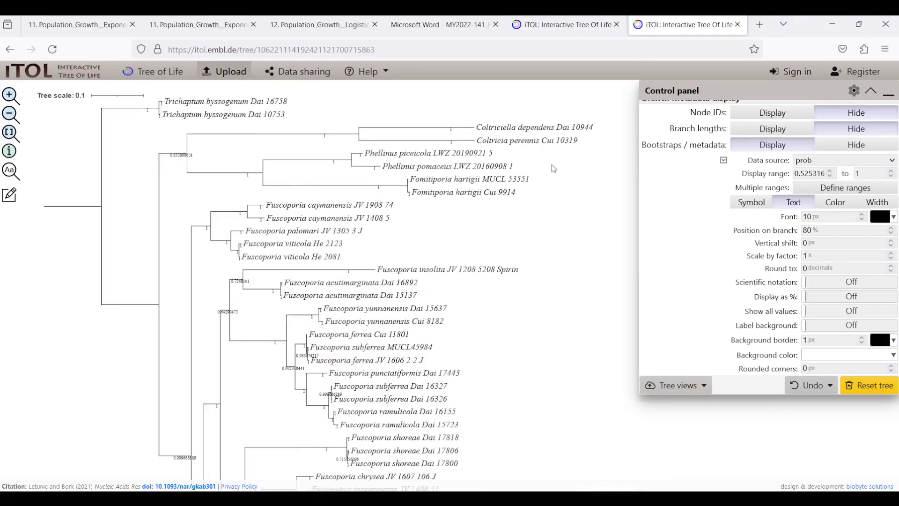
# - Go back to the bootstrap tree and examine the node information of the Coltriciella dependens and Coltricia perennis clade
pyautogui.click(546, 26)
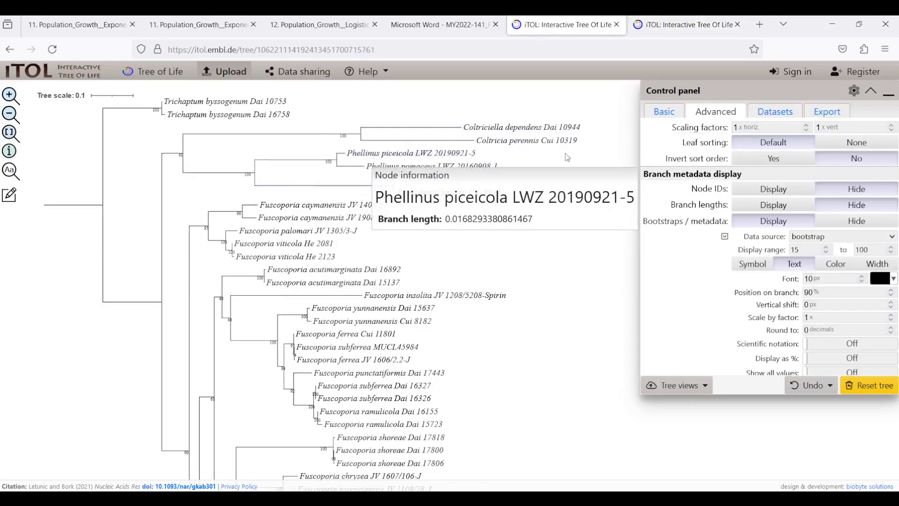
pyautogui.moveTo(346, 139)
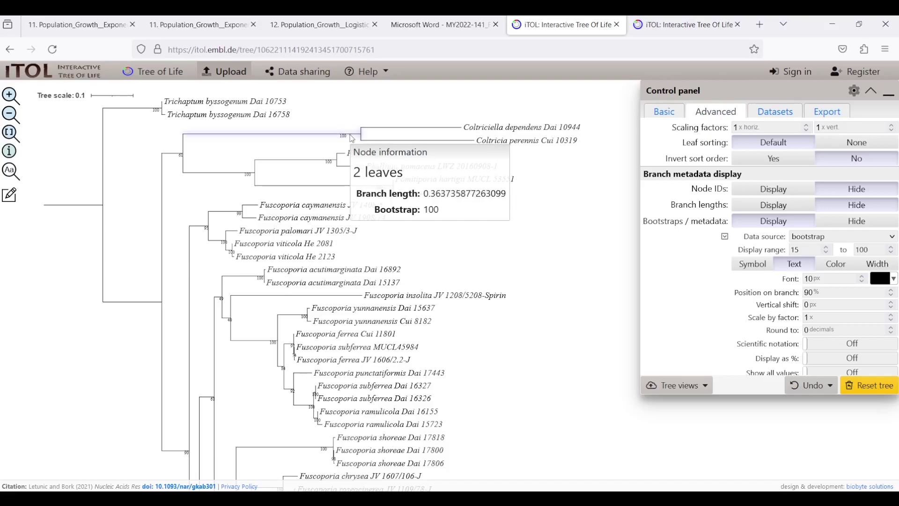
pyautogui.click(352, 139)
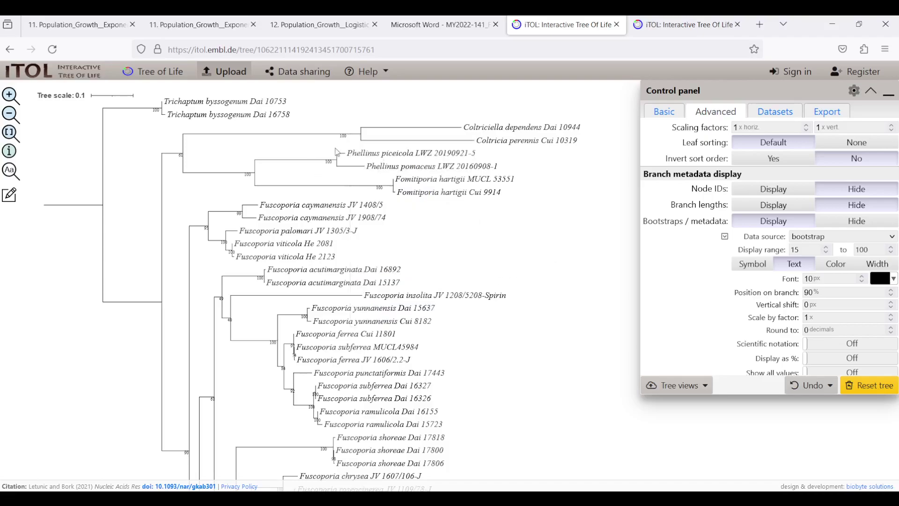
pyautogui.moveTo(346, 137)
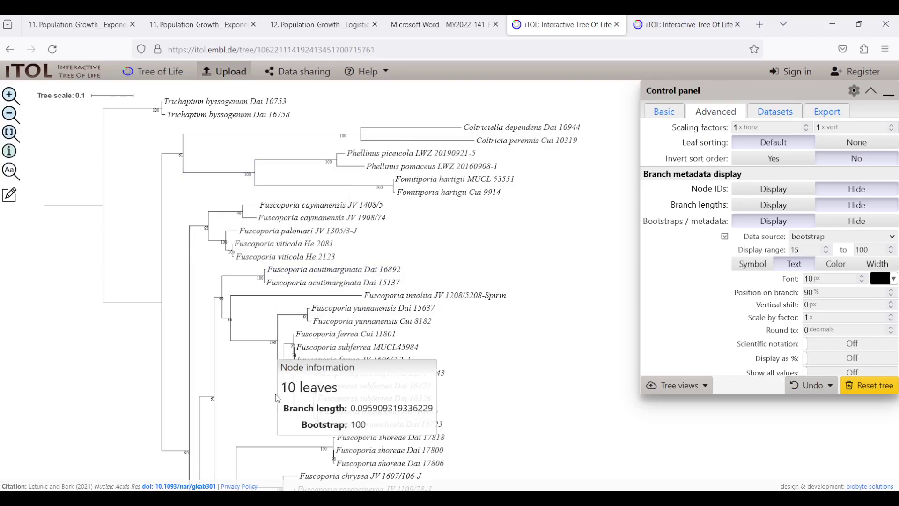
# - Examine the bootstrap values on the bootstrap tree's branches, including the Fuscoporia senex and Fuscoporia rhabarbarinus group
pyautogui.scroll(-1, 276, 393)
pyautogui.moveTo(250, 417); pyautogui.dragTo(256, 170)
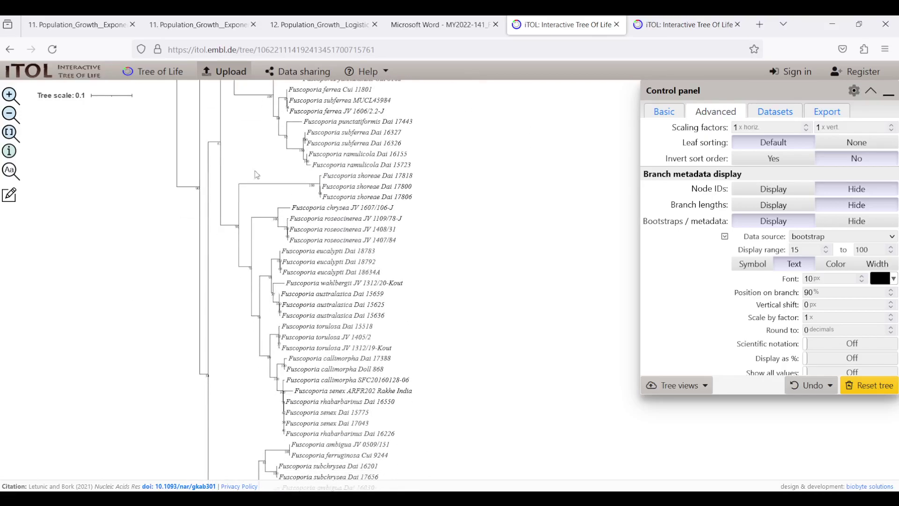
pyautogui.scroll(4, 253, 443)
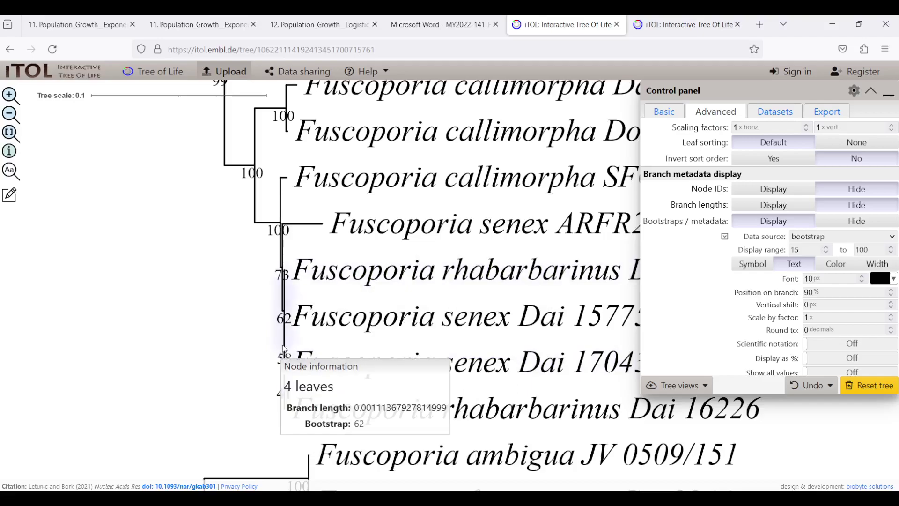
pyautogui.scroll(-5, 277, 338)
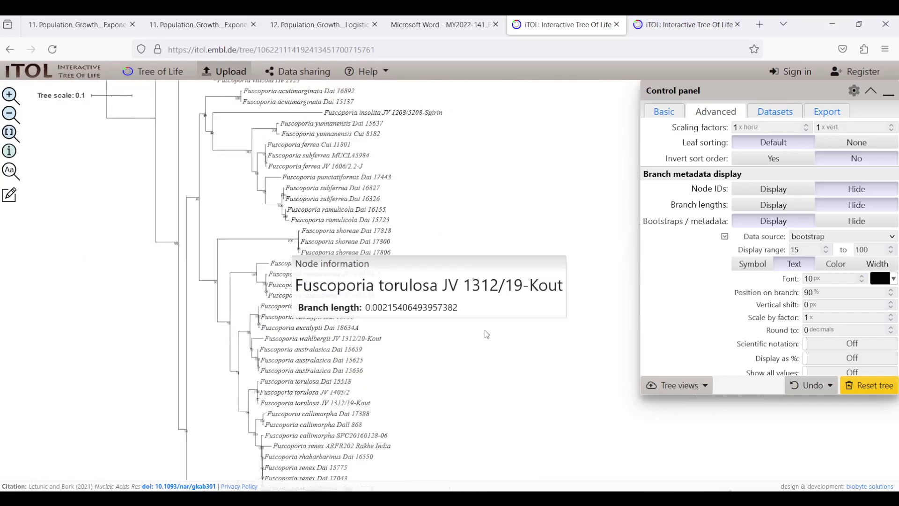
pyautogui.scroll(5, 375, 182)
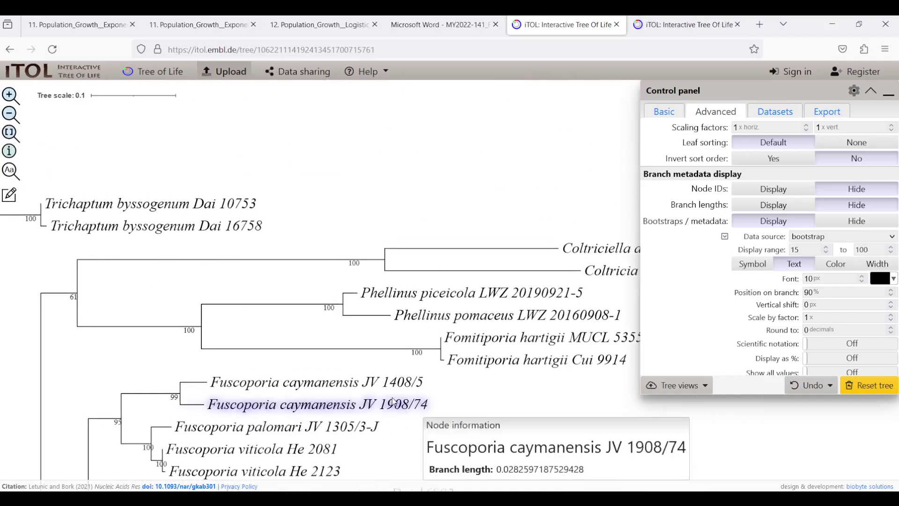
# - Open the node metadata for editing on the clade of Coltriciella dependens and Coltricia perennis
pyautogui.scroll(-1, 441, 284)
pyautogui.moveTo(442, 284); pyautogui.dragTo(427, 198)
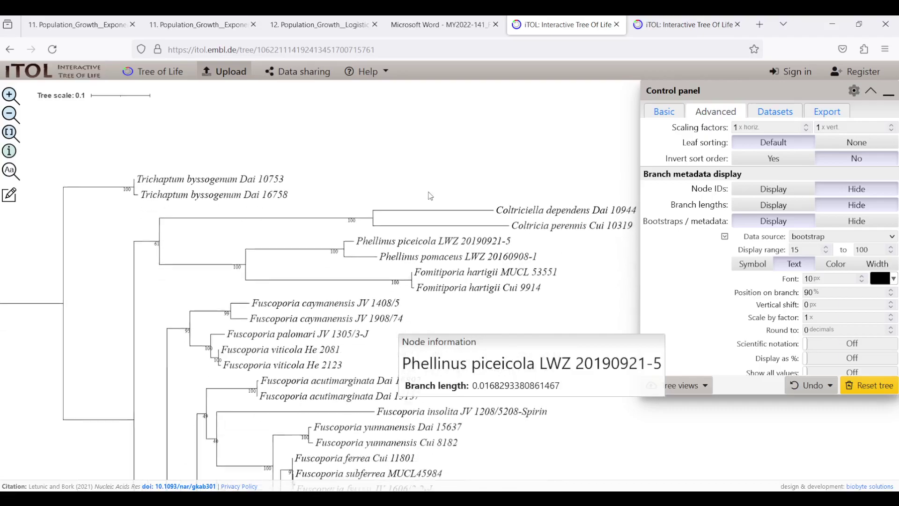
pyautogui.click(363, 219)
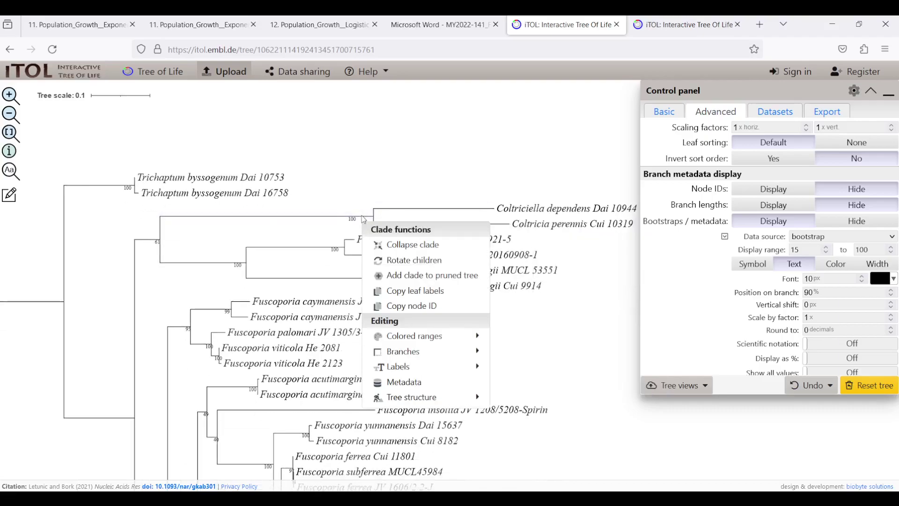
pyautogui.click(417, 386)
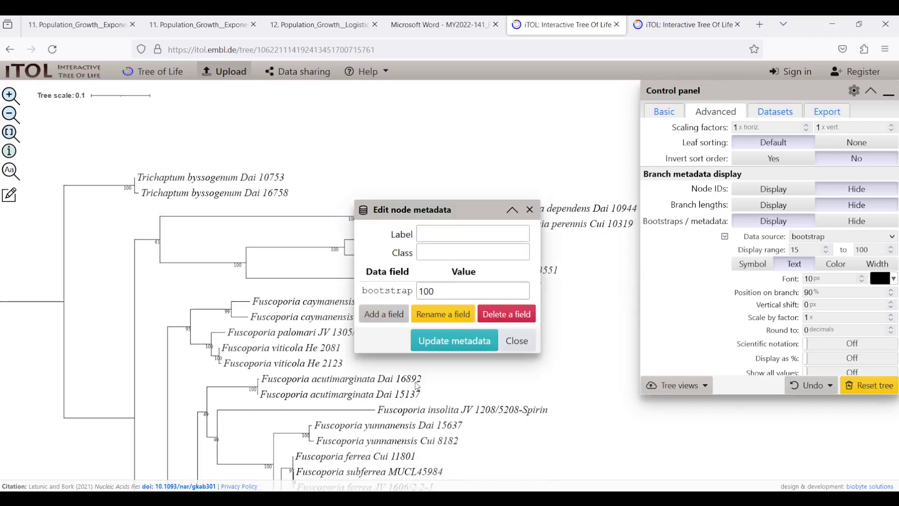
pyautogui.doubleClick(428, 290)
pyautogui.click(447, 289)
pyautogui.click(436, 276)
pyautogui.doubleClick(444, 286)
pyautogui.click(446, 279)
pyautogui.doubleClick(438, 292)
pyautogui.click(436, 277)
# - Add a metadata field named BS/BPP to the node and start its value with 100/
pyautogui.click(406, 314)
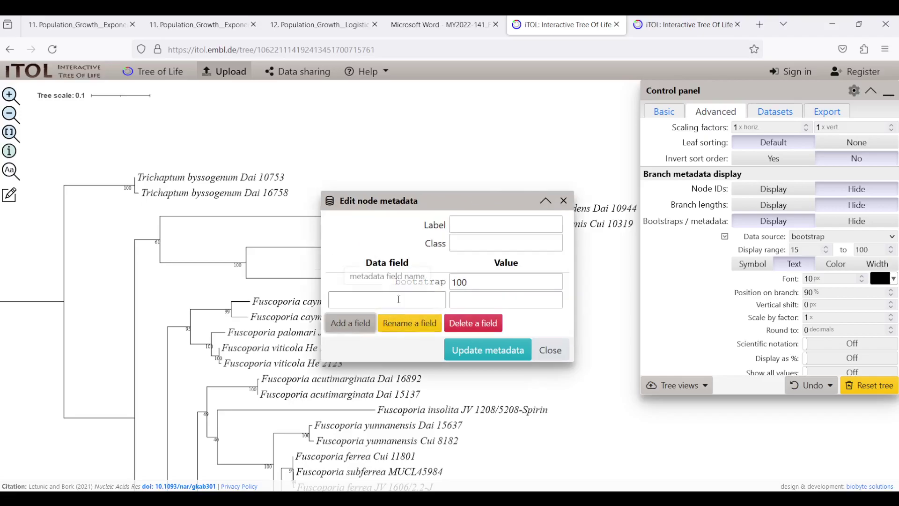
pyautogui.click(399, 300)
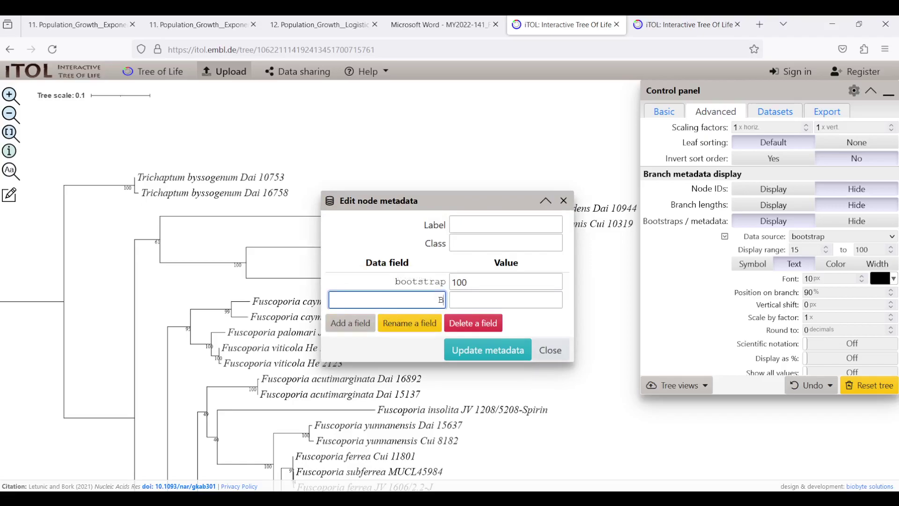
pyautogui.write('BS/BPP')
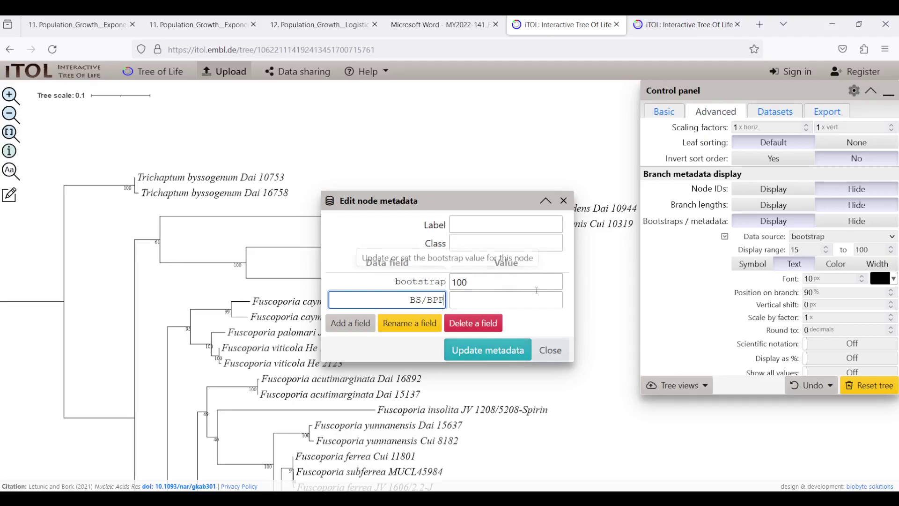
pyautogui.click(465, 299)
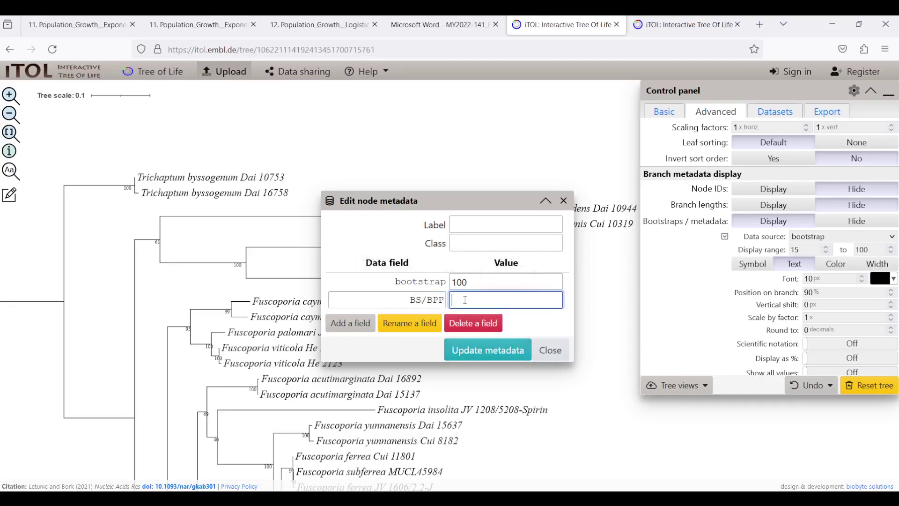
pyautogui.click(419, 300)
pyautogui.press('Tab')
pyautogui.write('100')
# - Check the clade's bootstrap value, then look up the prob value of the same clade in the second tree
pyautogui.moveTo(379, 203); pyautogui.dragTo(331, 270)
pyautogui.moveTo(351, 219)
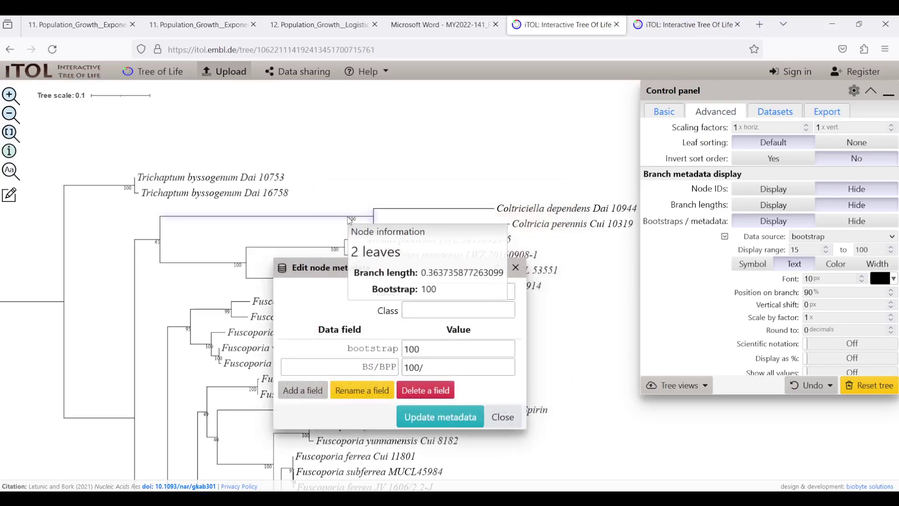
pyautogui.click(683, 24)
pyautogui.moveTo(338, 139)
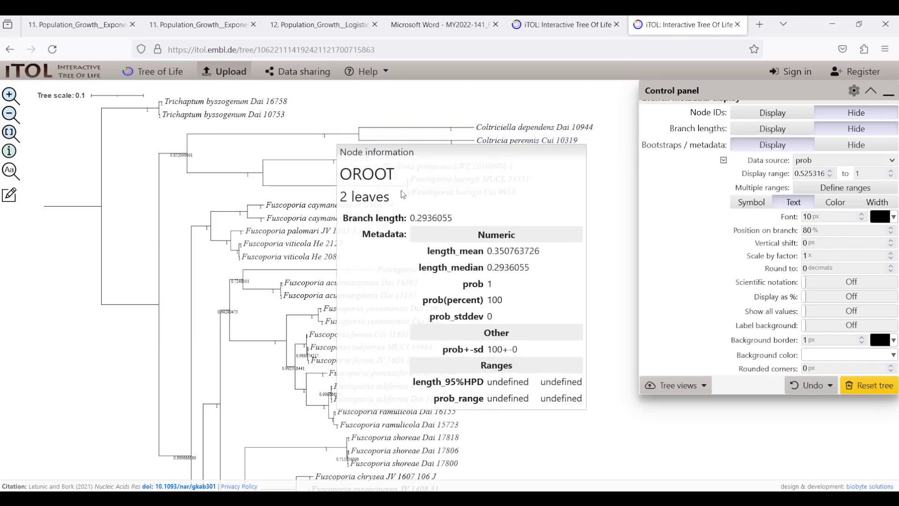
pyautogui.doubleClick(490, 283)
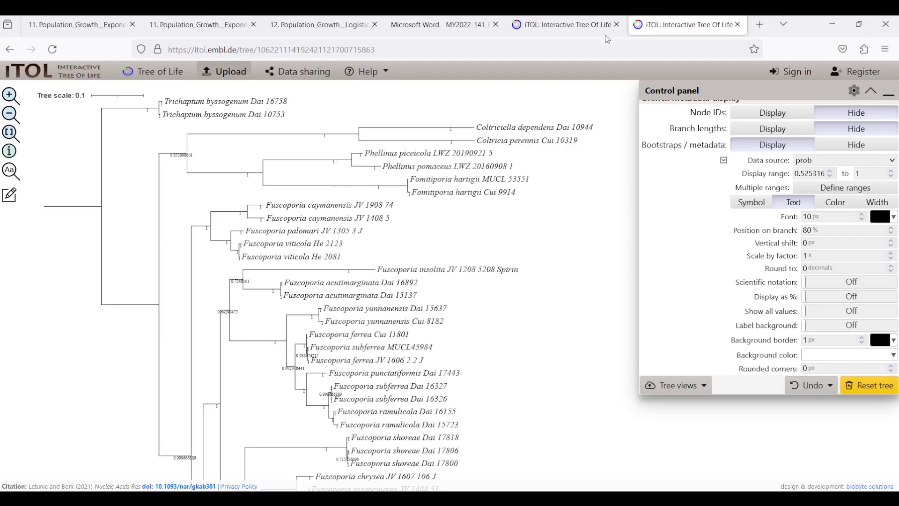
# - Return to the bootstrap tree, complete the BS/BPP value as 100/1 and update the node's metadata
pyautogui.hotkey('ctrl', 'pageup')
pyautogui.click(440, 368)
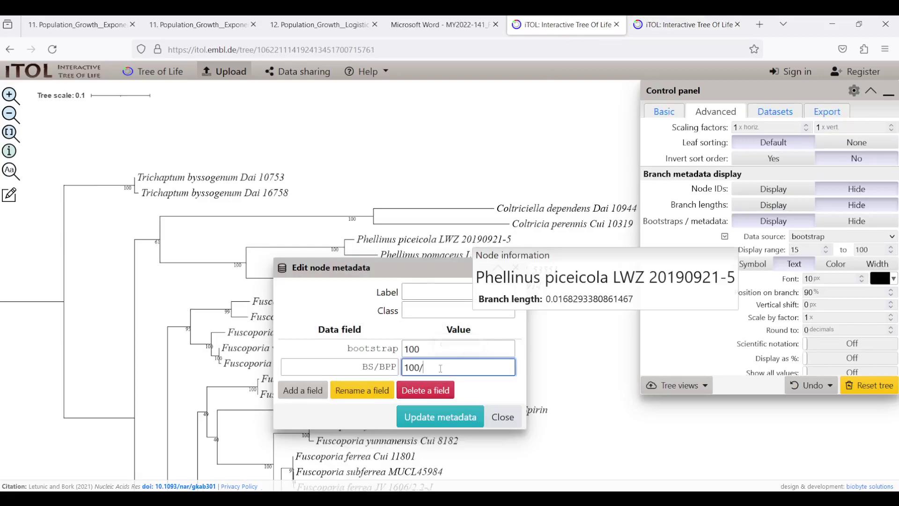
pyautogui.write('1')
pyautogui.click(440, 417)
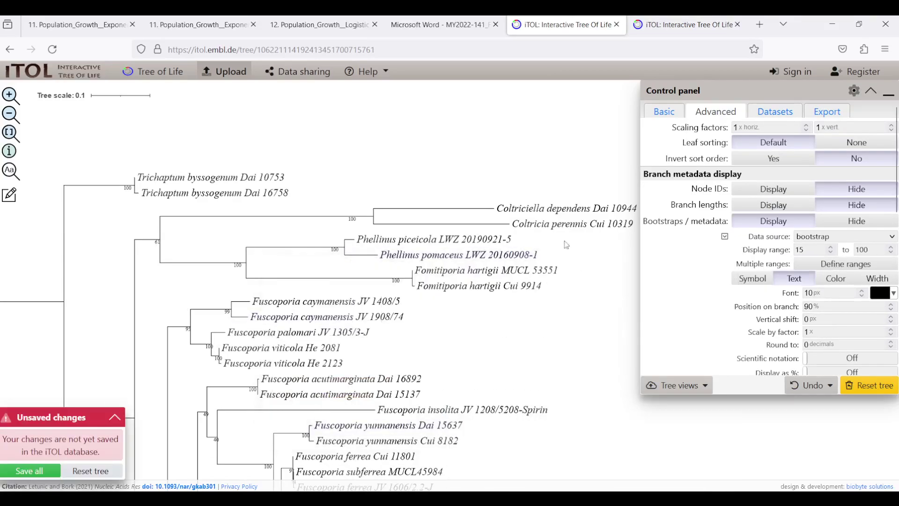
# - Display the BS/BPP metadata as text on the branches, positioned at 80% of the branch length
pyautogui.moveTo(348, 229)
pyautogui.click(820, 303)
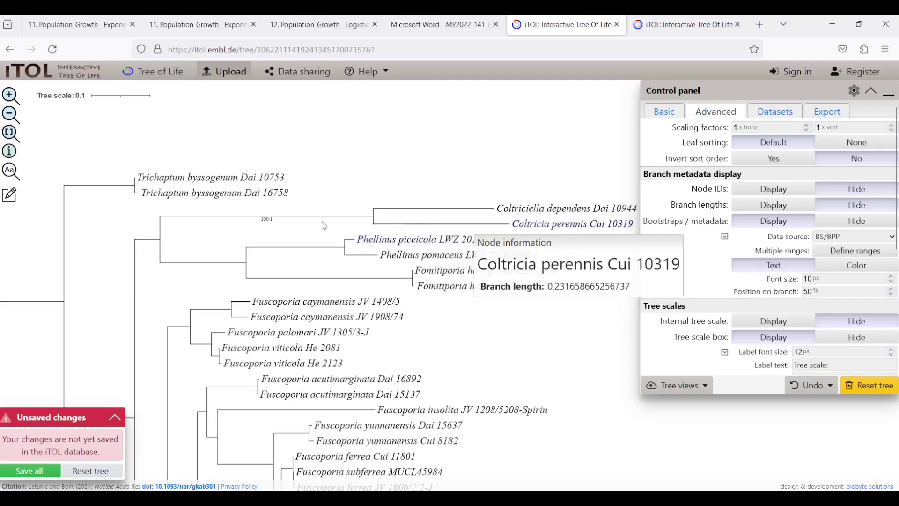
pyautogui.moveTo(273, 223)
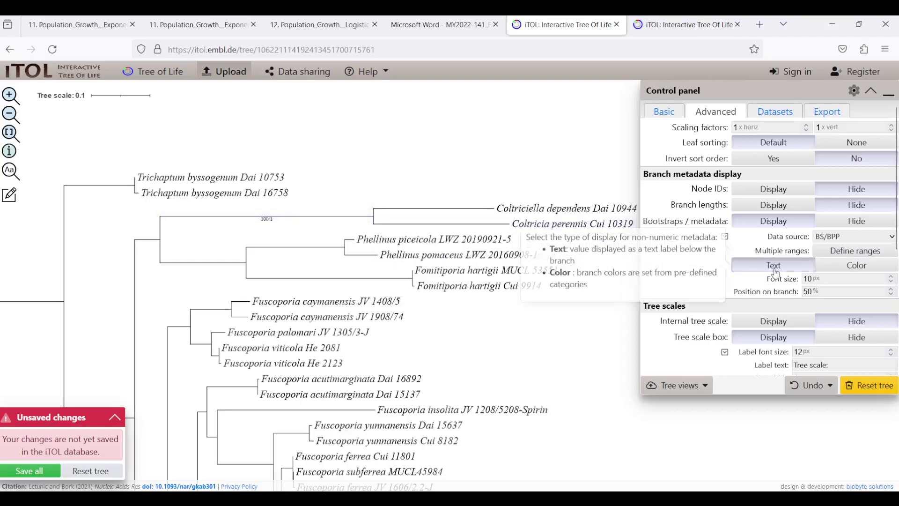
pyautogui.click(889, 289)
pyautogui.click(889, 289)
pyautogui.click(889, 289)
pyautogui.click(891, 294)
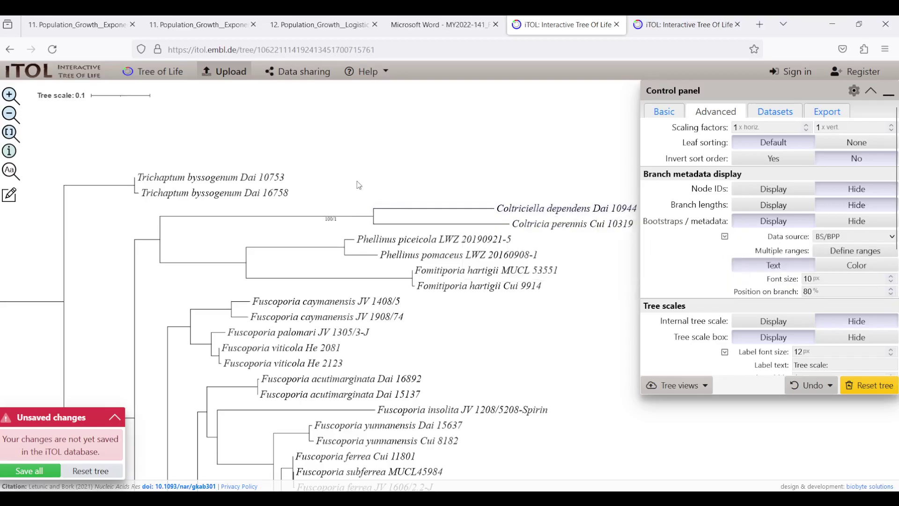
# - Look over the whole tree to review the BS/BPP label and the branches without combined support values
pyautogui.scroll(-2, 492, 361)
pyautogui.moveTo(492, 361); pyautogui.dragTo(424, 204)
pyautogui.scroll(-1, 430, 208)
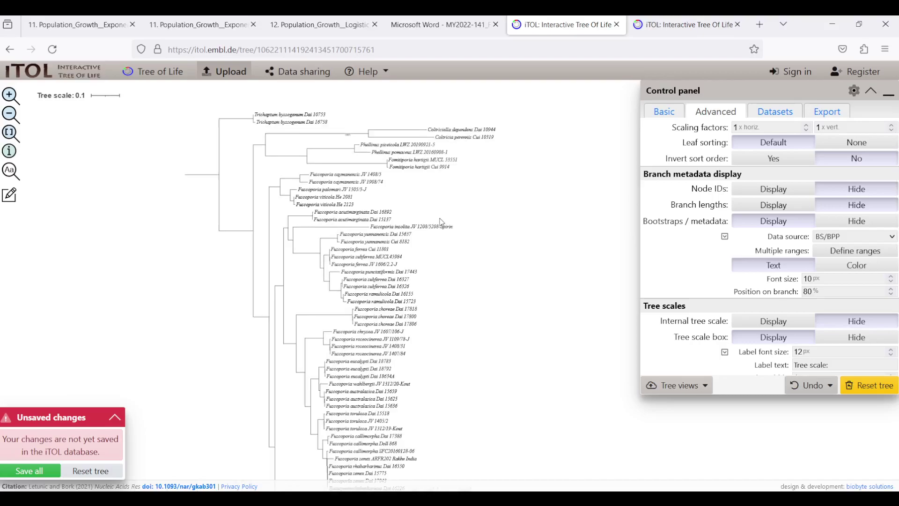
pyautogui.moveTo(481, 331)
pyautogui.mouseDown()
pyautogui.moveTo(442, 149)
pyautogui.moveTo(475, 145)
pyautogui.moveTo(451, 411)
pyautogui.mouseUp()
pyautogui.moveTo(466, 211); pyautogui.dragTo(471, 371)
pyautogui.scroll(4, 465, 235)
pyautogui.scroll(-3, 415, 234)
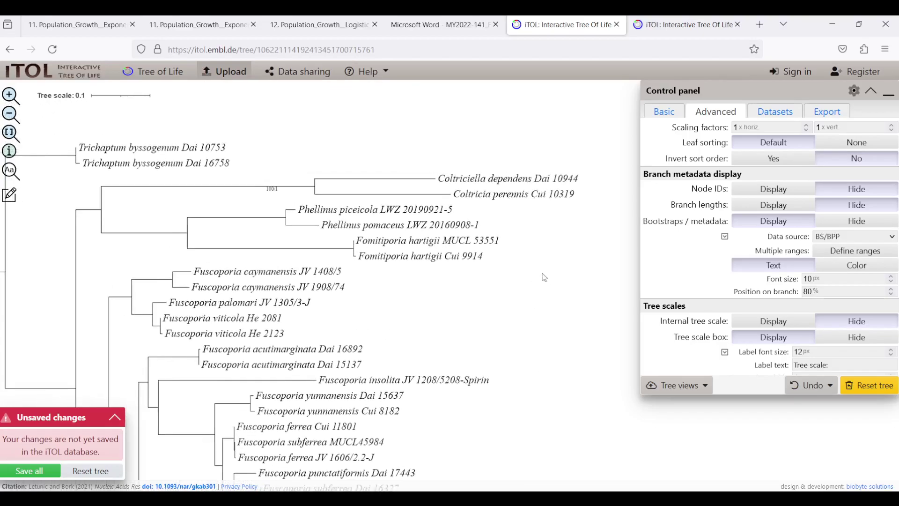
pyautogui.scroll(-2, 576, 241)
pyautogui.moveTo(577, 243); pyautogui.dragTo(470, 194)
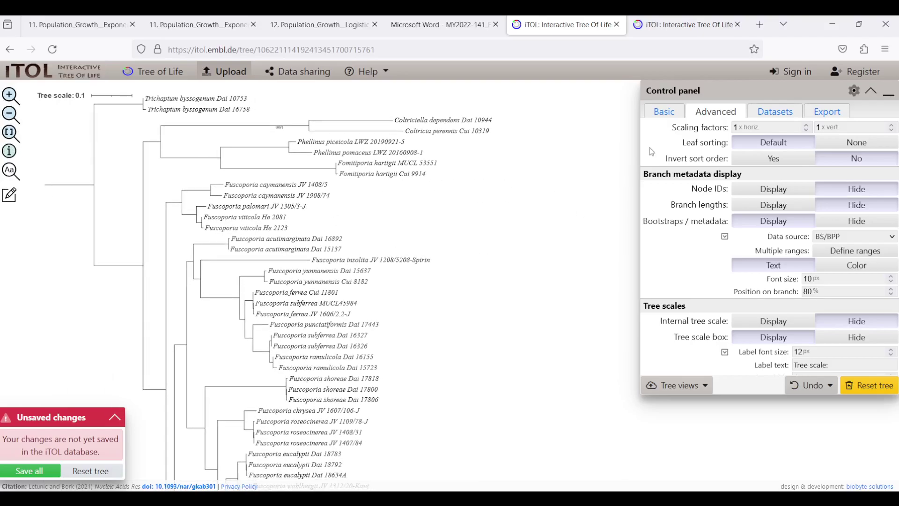
# - Show the tree's export options, then switch to MYCOSPHERE_14_1_6.pdf to view its phylogeny figure
pyautogui.click(826, 112)
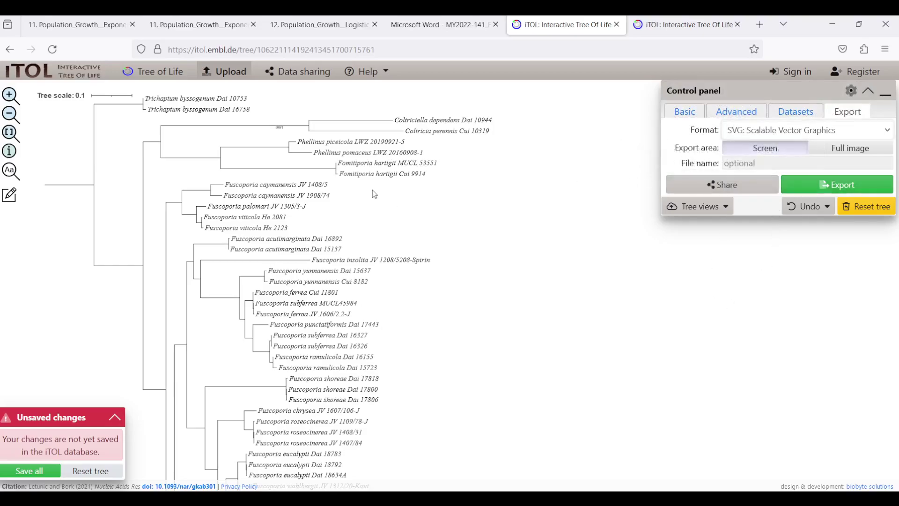
pyautogui.click(445, 19)
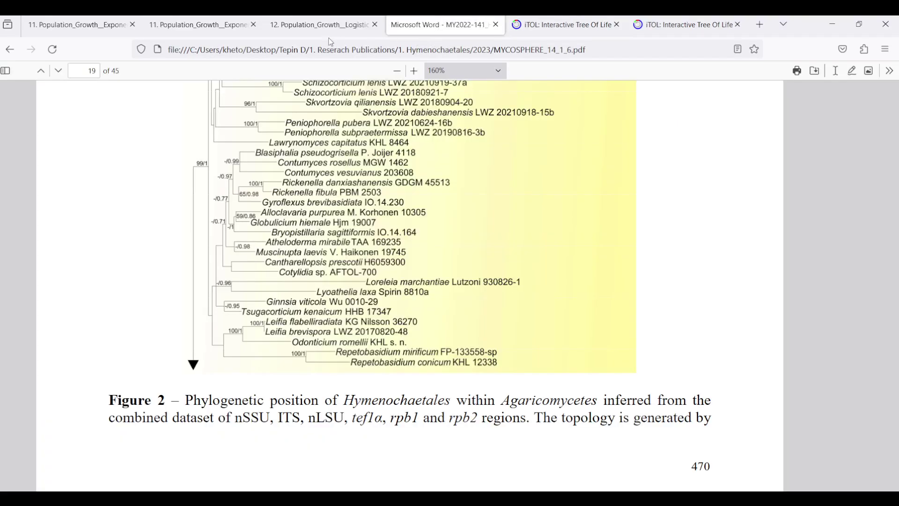